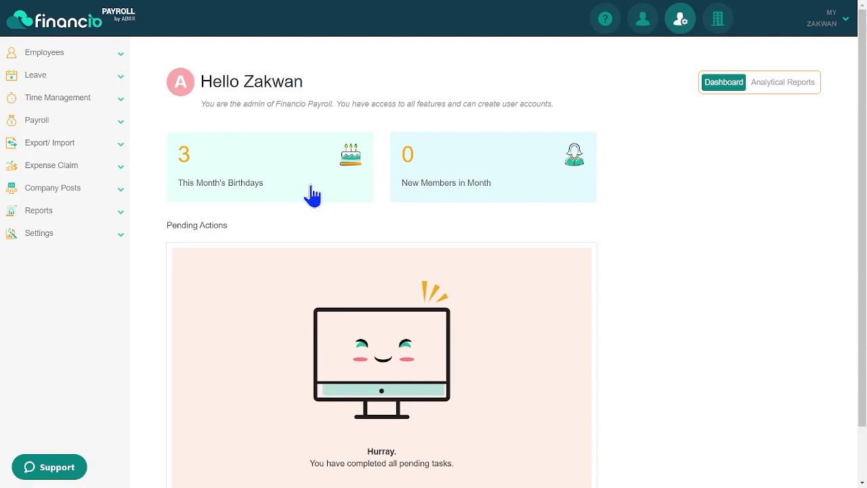
Step: From the Employees section's Employee Profiles list, start a new Add Employee form
click(117, 55)
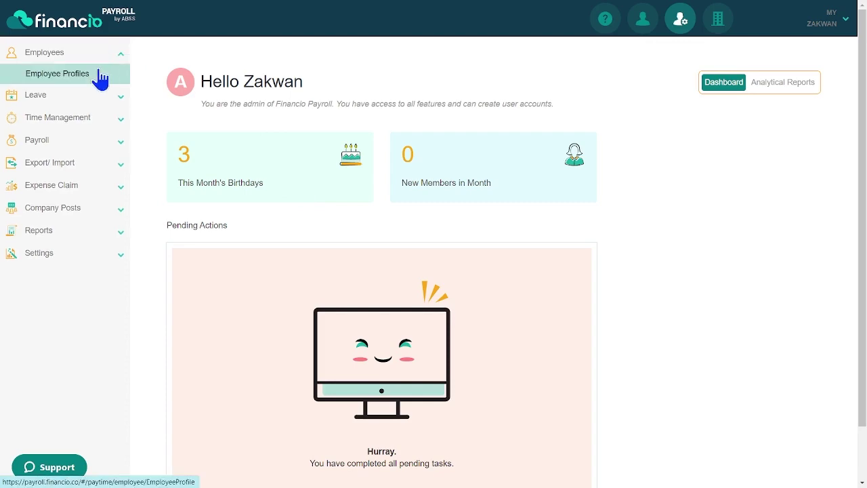
click(101, 78)
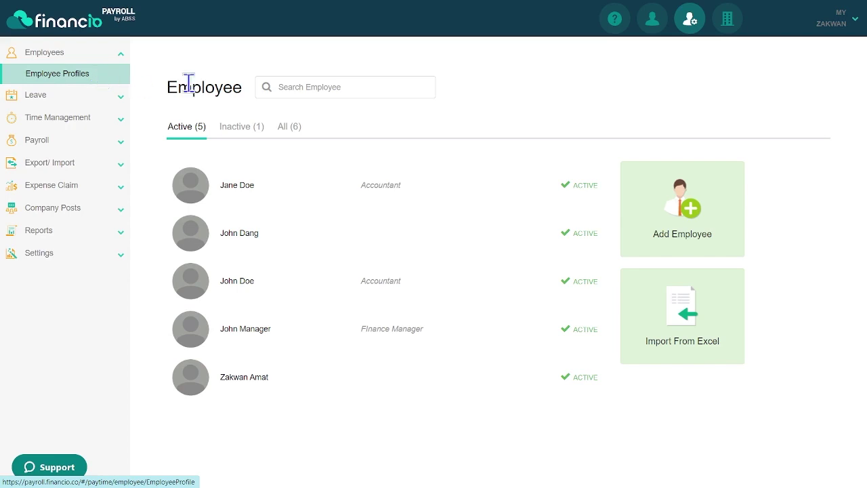
click(648, 212)
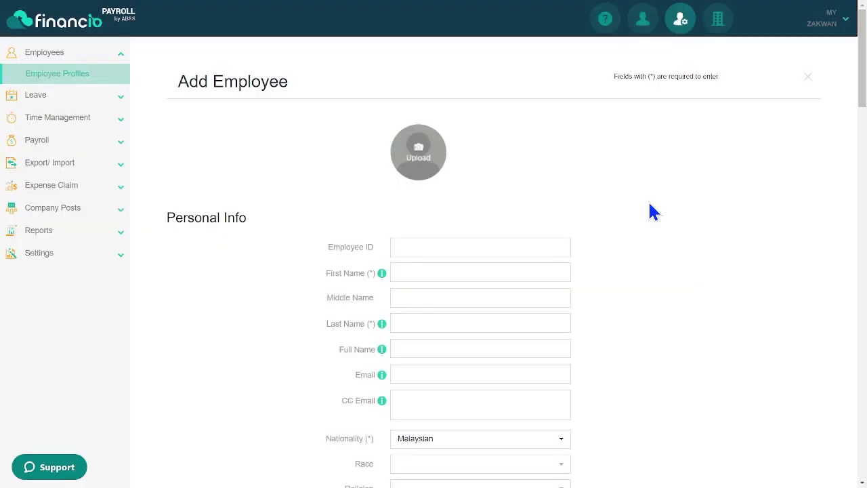
Step: Enter employee ID 006 and the employee's first, last and full name
scroll(648, 209, down, 1)
click(463, 186)
text(006)
key(Tab)
text(Jane)
key(Tab)
key(Tab)
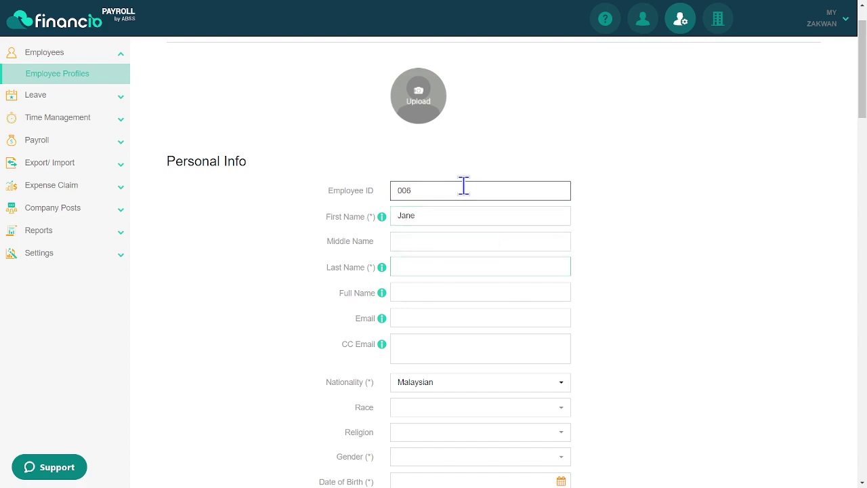
text(ang)
key(Tab)
key(Tab)
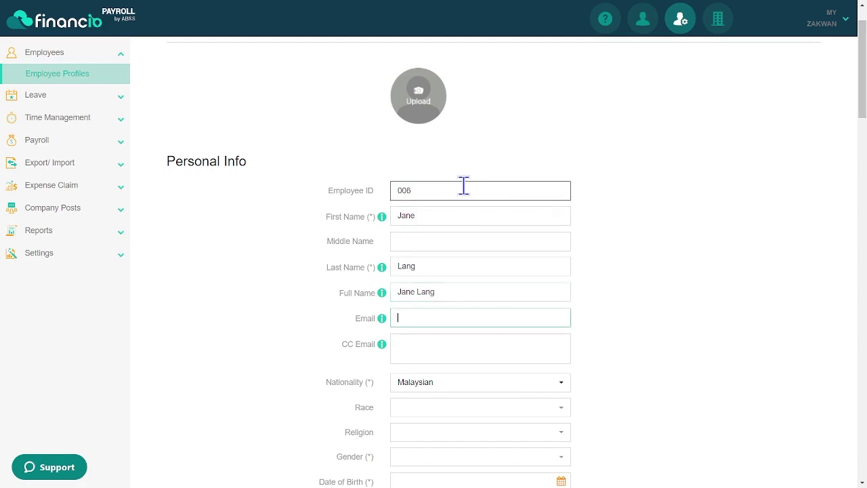
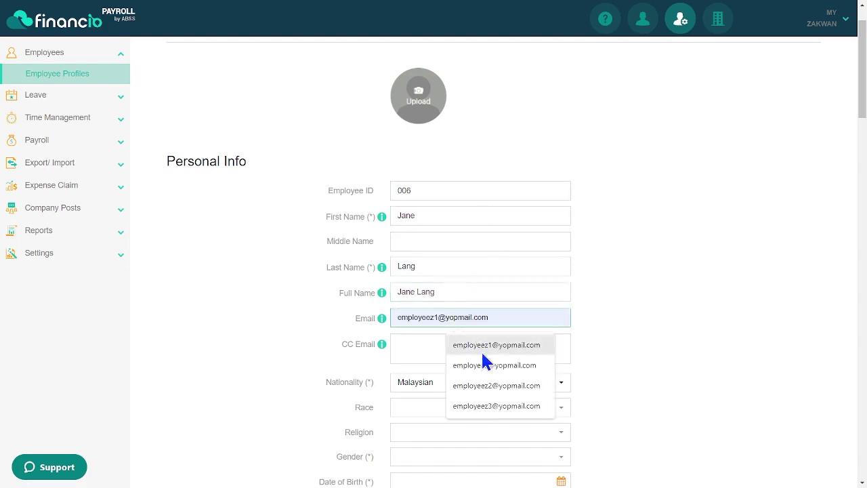
Step: Fill the main email from an autofill suggestion and enter the CC email address
click(495, 404)
click(428, 342)
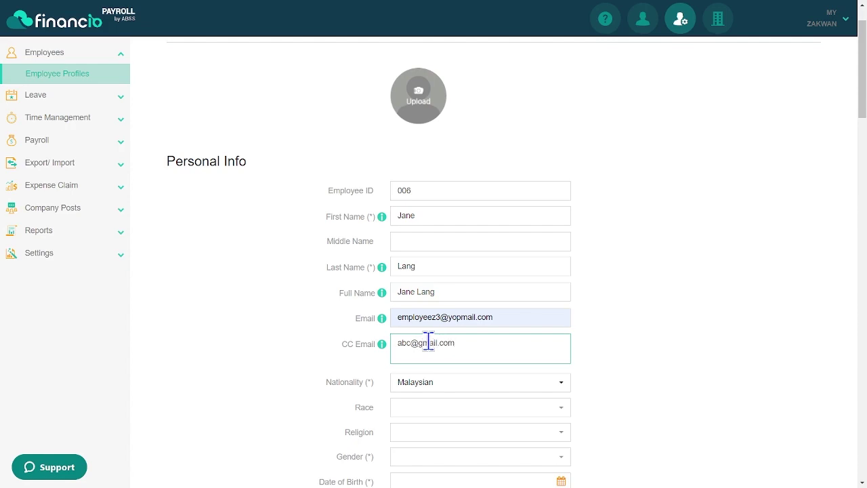
scroll(428, 342, down, 1)
scroll(430, 349, down, 1)
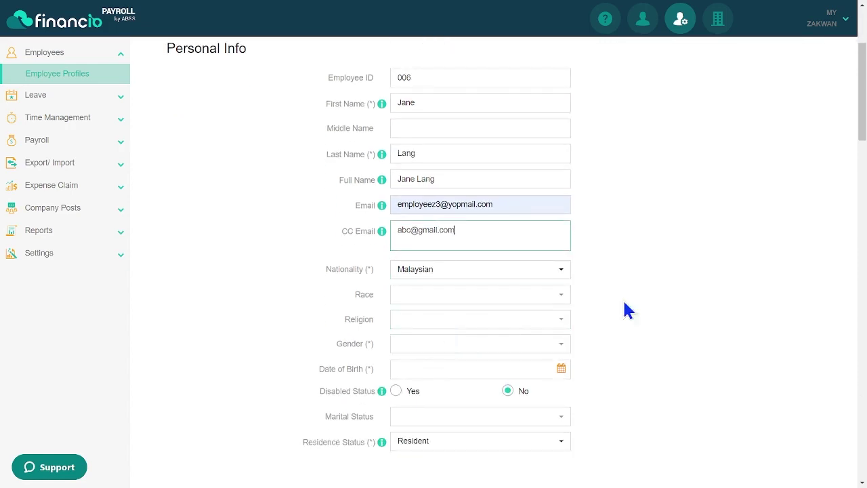
Step: Keep nationality Malaysian and set race Malay, religion Islam, gender Female
click(567, 273)
click(480, 145)
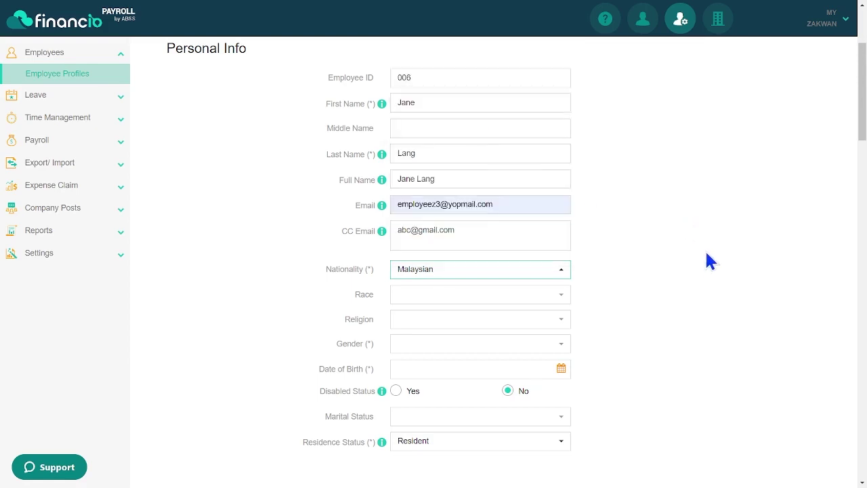
click(551, 295)
click(452, 380)
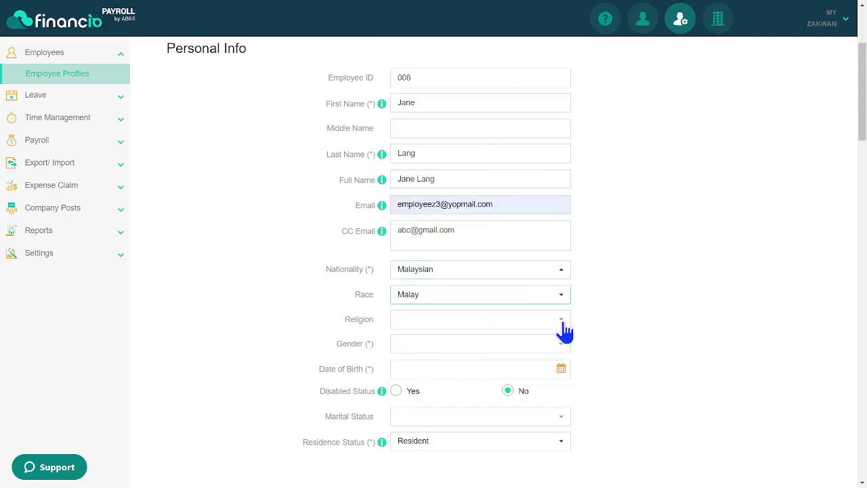
click(532, 325)
click(440, 409)
click(557, 353)
click(515, 377)
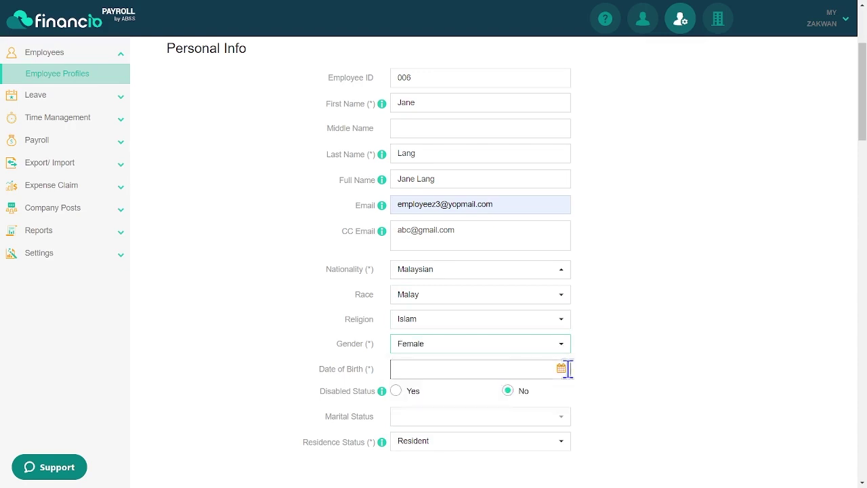
Step: Set birth date 10/05/1993 and marital status Single, keeping residence status Resident
click(565, 368)
click(449, 237)
click(445, 245)
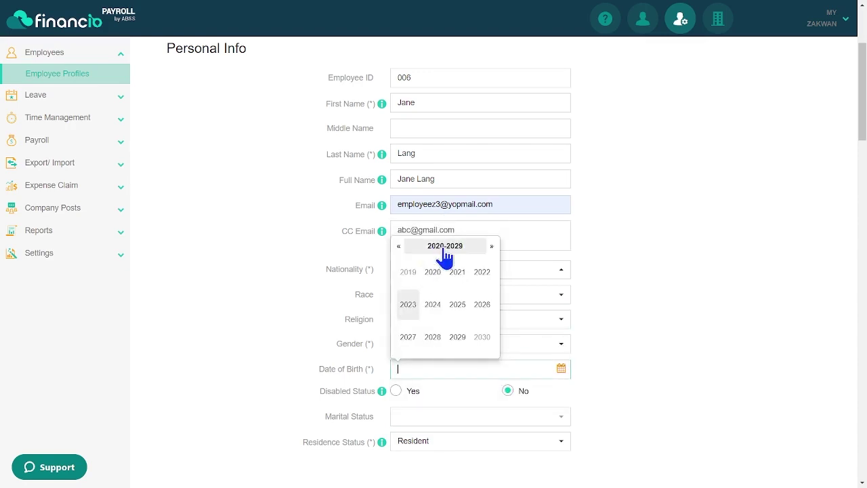
click(440, 248)
click(407, 273)
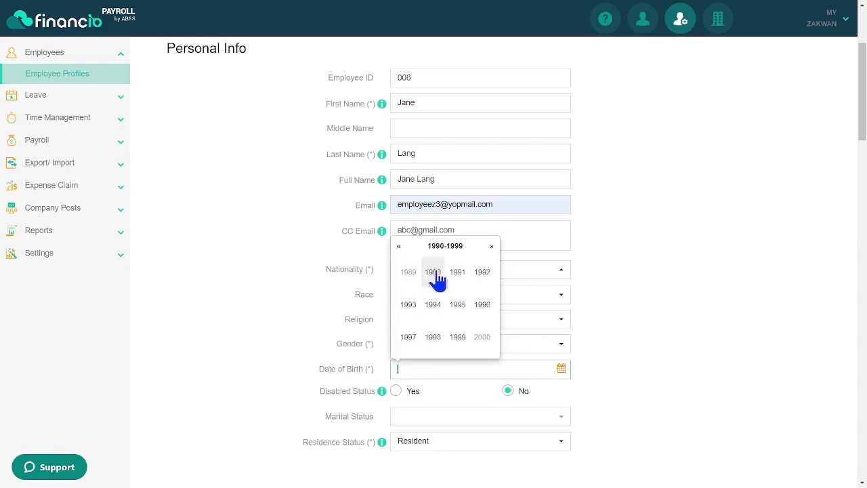
click(409, 304)
click(408, 304)
scroll(745, 288, down, 2)
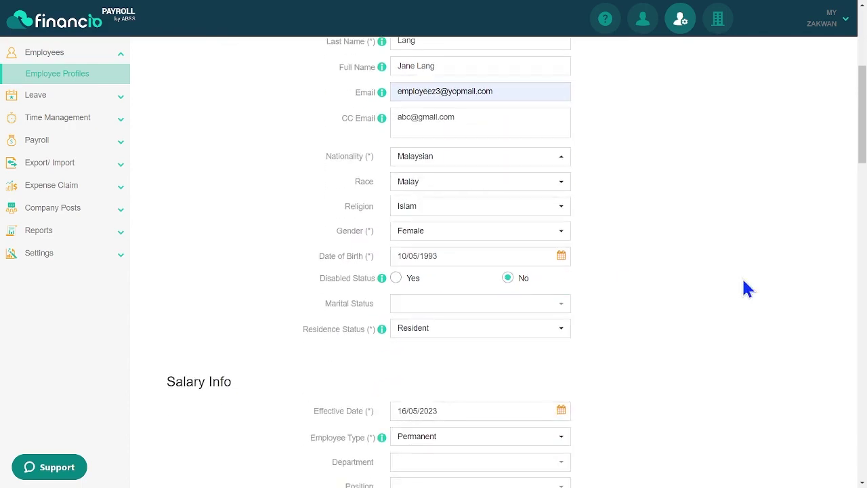
click(503, 311)
click(483, 338)
click(520, 332)
scroll(655, 312, down, 2)
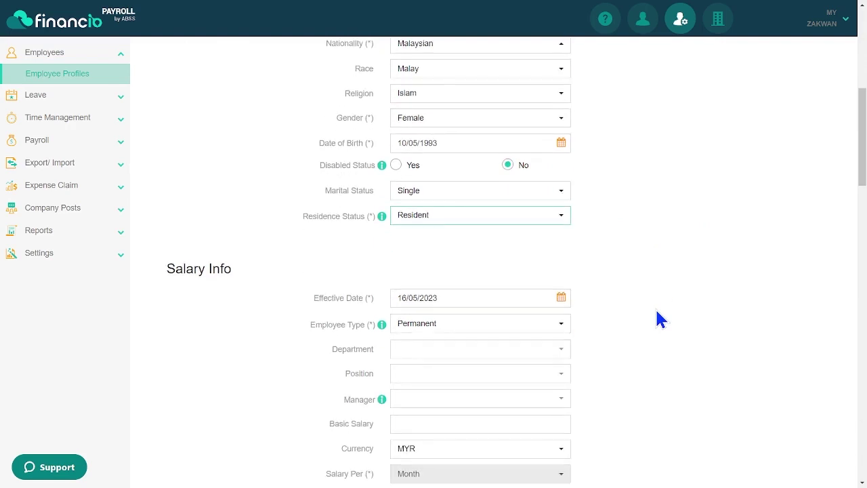
Step: Set salary effective date 01/03/2023, employee type Permanent and department FIN
scroll(655, 312, down, 2)
click(560, 184)
click(445, 53)
click(457, 79)
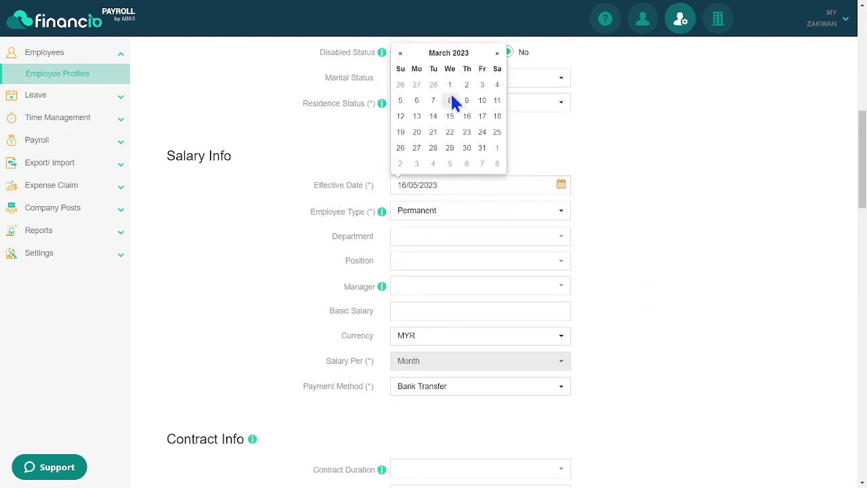
click(559, 211)
click(551, 246)
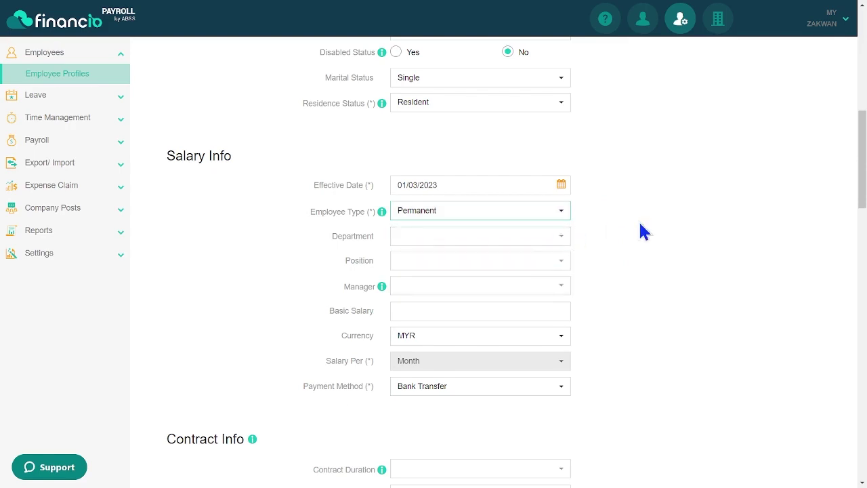
click(562, 239)
click(528, 271)
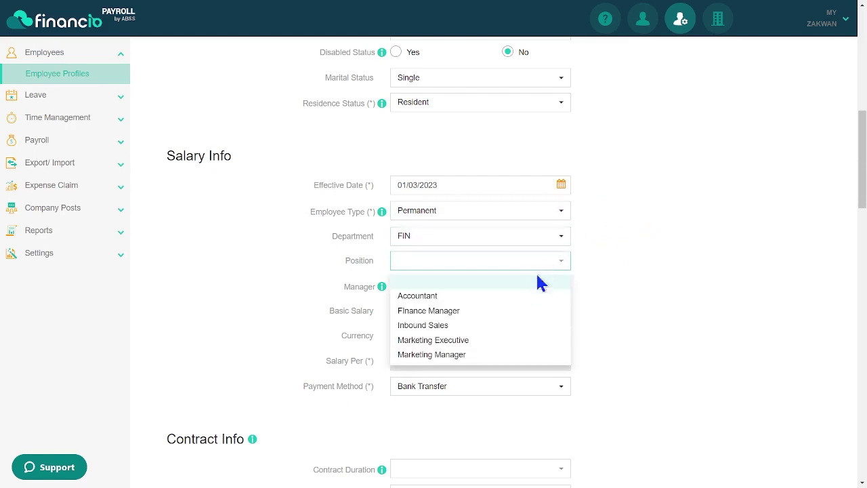
Step: Set position Accountant, assign a manager, and fill basic salary 5,000 in MYR
click(529, 295)
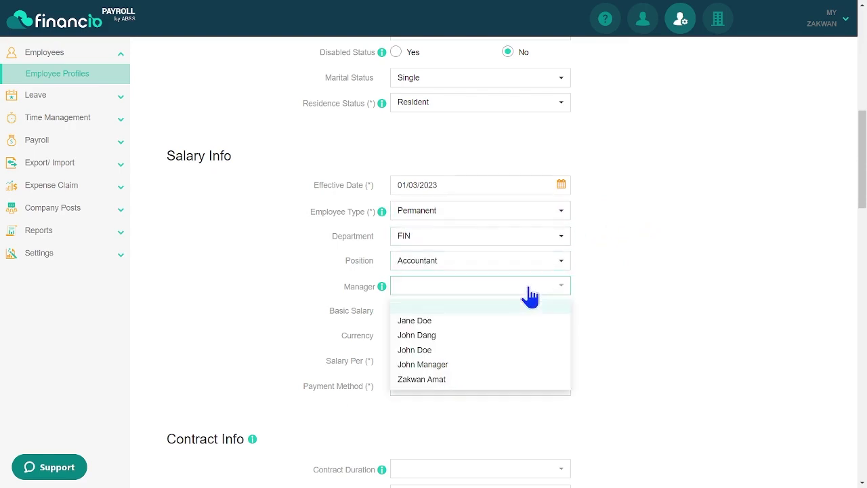
click(519, 364)
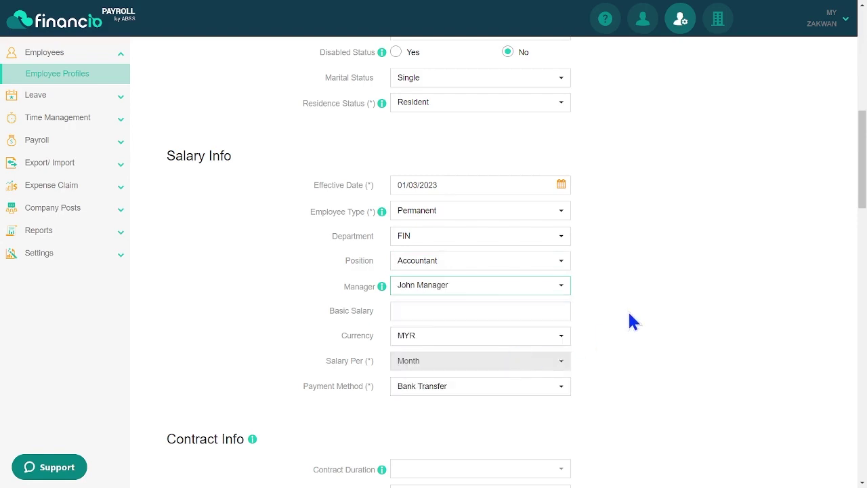
click(531, 309)
click(480, 342)
scroll(677, 304, down, 1)
click(559, 281)
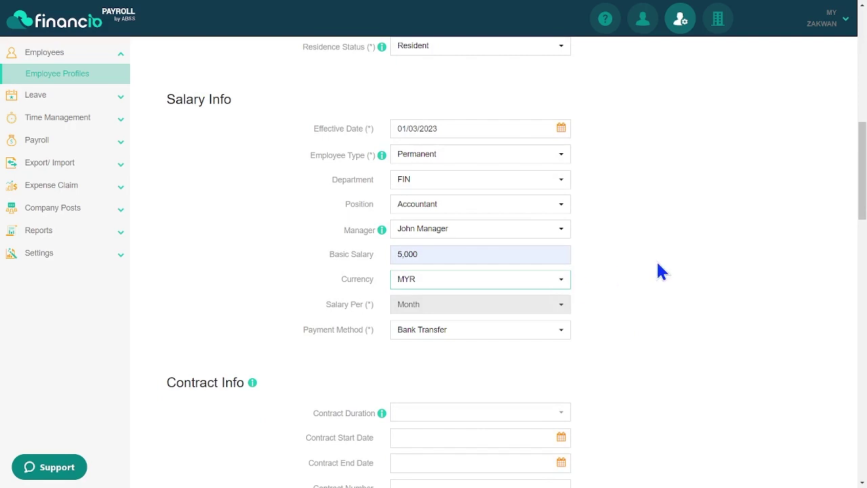
Step: Keep Bank Transfer as payment method and leave contract duration unset
scroll(610, 275, down, 1)
click(562, 274)
scroll(632, 265, down, 2)
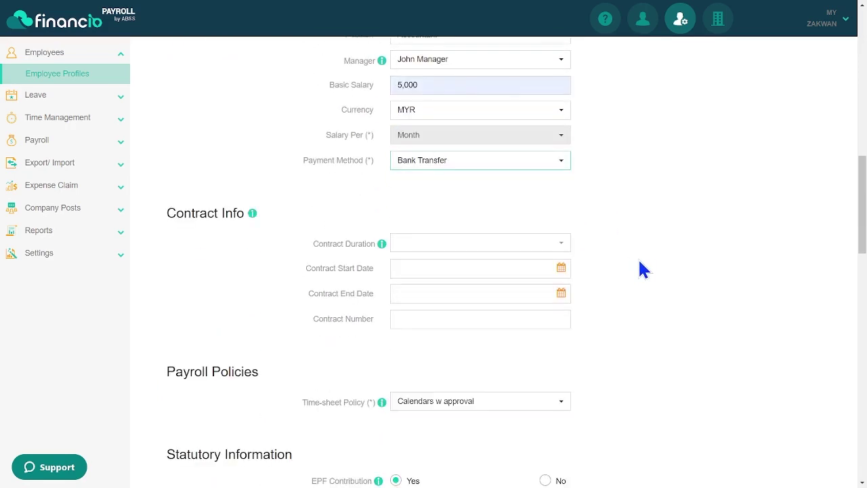
click(561, 244)
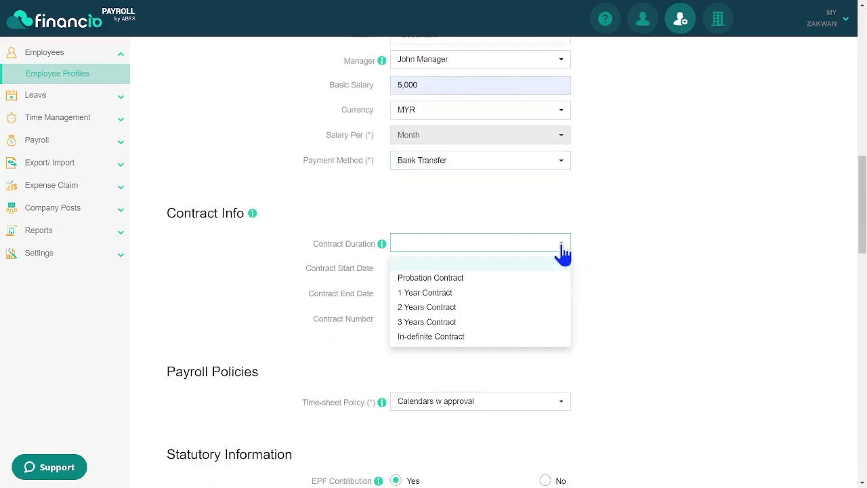
click(562, 248)
scroll(667, 237, down, 2)
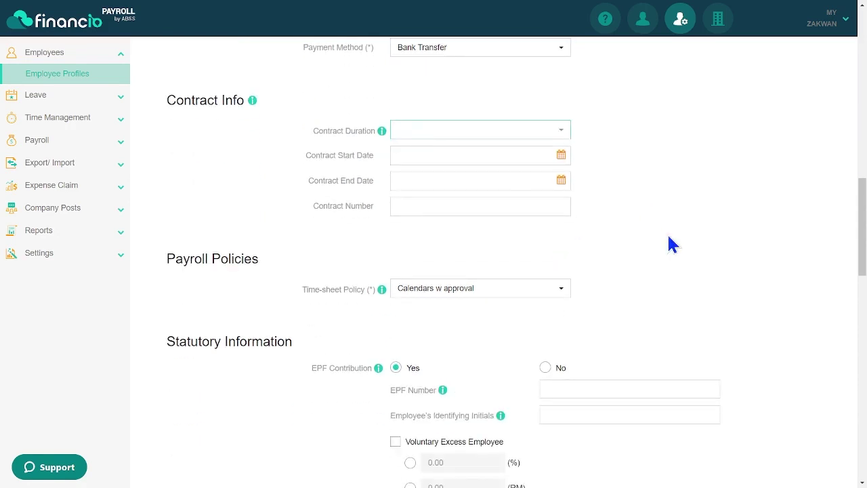
click(553, 293)
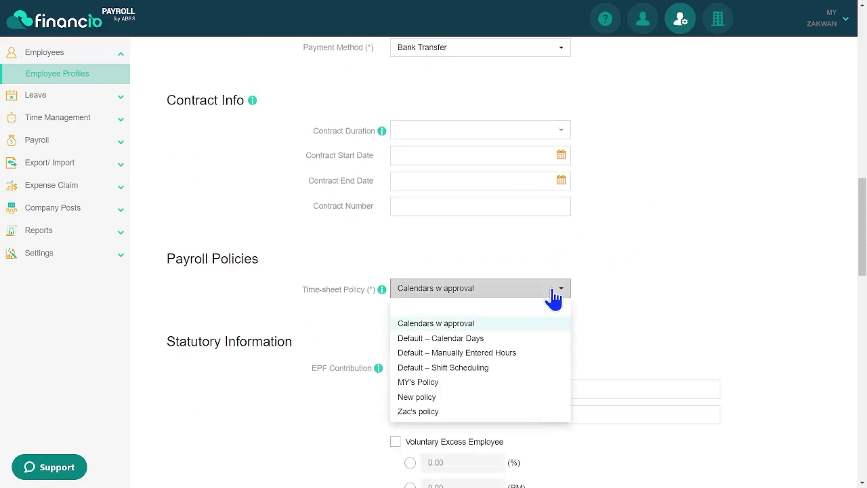
Step: Choose Default – Calendar Days time-sheet policy, then enter the EPF number and identifying initials
click(539, 338)
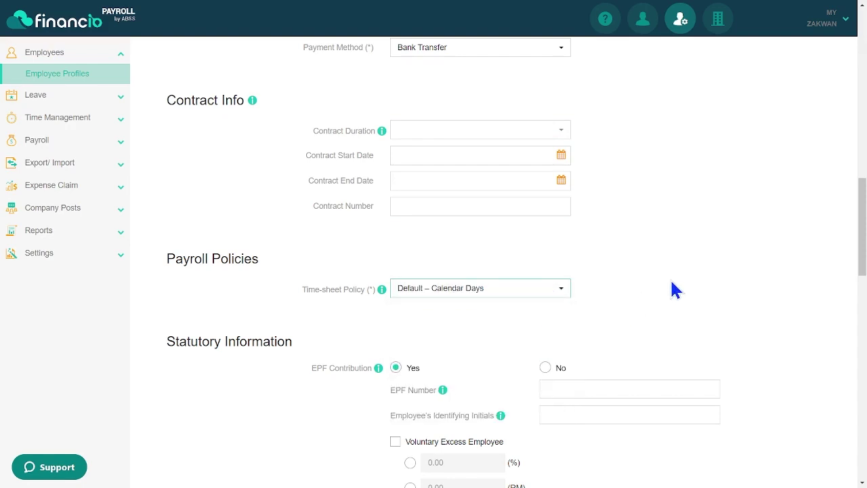
scroll(671, 283, down, 1)
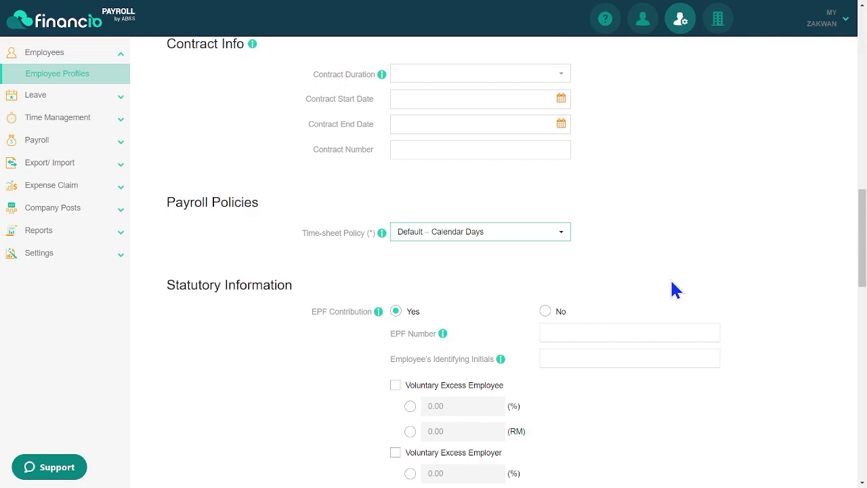
scroll(710, 268, down, 1)
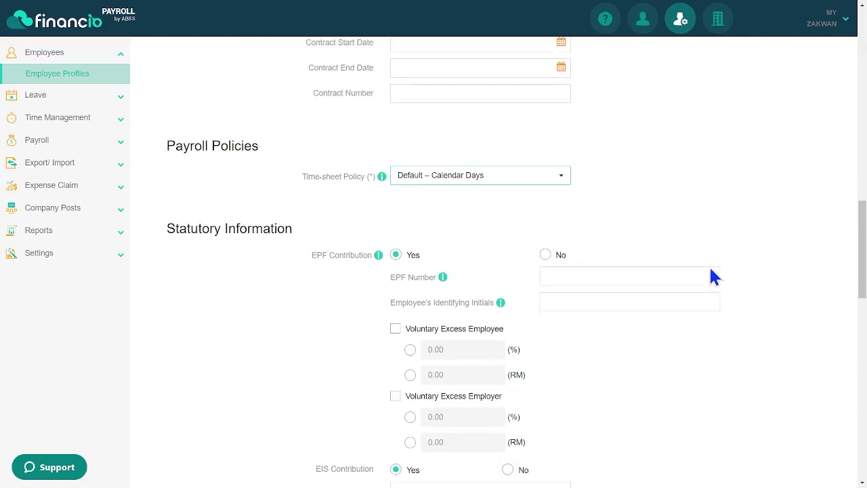
scroll(710, 268, down, 1)
scroll(713, 274, down, 1)
click(548, 163)
text(123456)
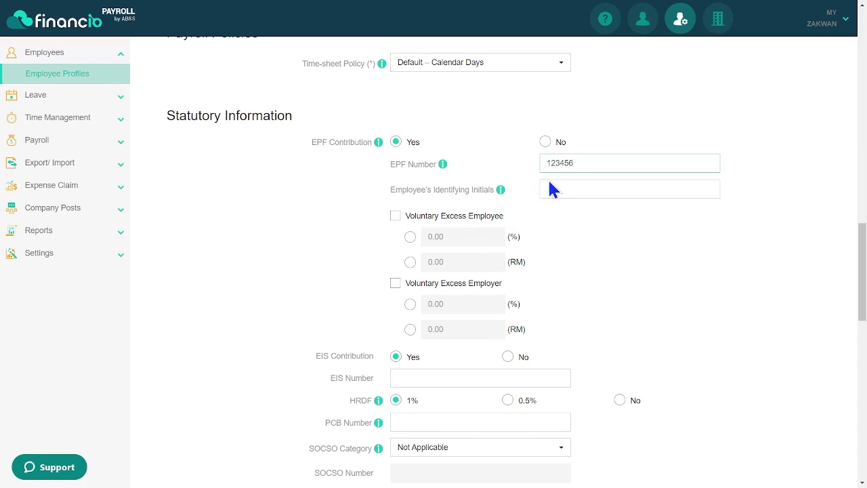
click(550, 187)
text(123456)
Step: Enter EIS, PCB and SOCSO numbers with SOCSO category Employment Injury and Invalidity Scheme
scroll(550, 187, down, 2)
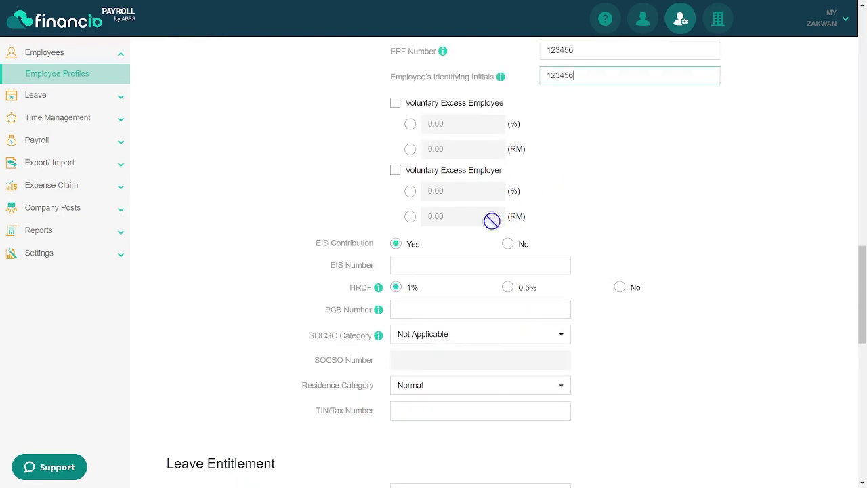
click(422, 263)
text(123456)
click(427, 309)
text(123456)
click(437, 335)
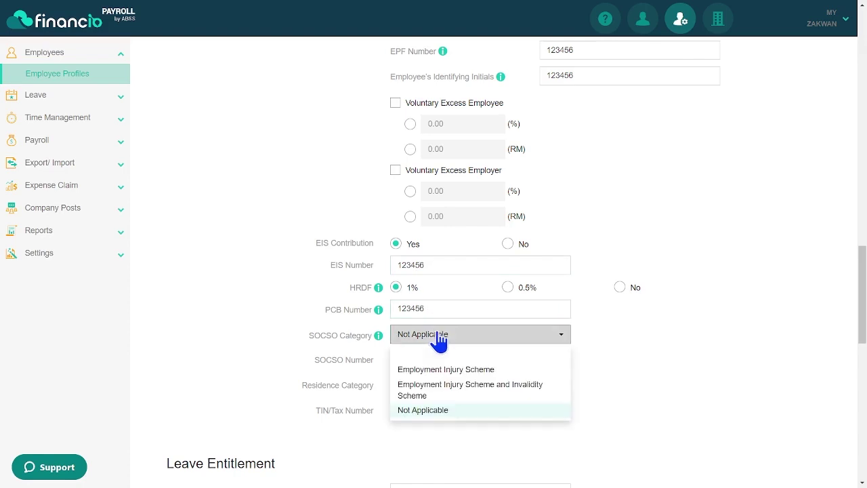
click(453, 383)
click(447, 359)
text(123456)
scroll(758, 384, down, 1)
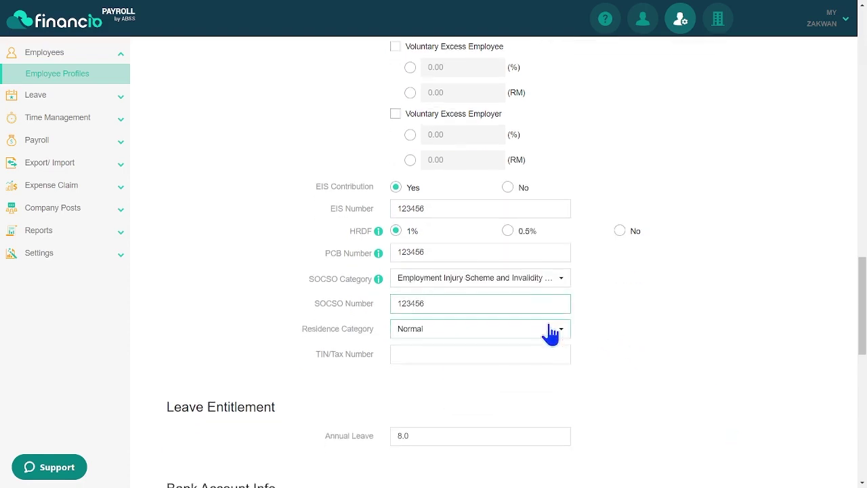
click(550, 330)
click(549, 348)
Step: Enter the tax number and change annual leave from 8.0 to 20
text(12345)
scroll(549, 349, down, 1)
scroll(548, 342, down, 1)
click(445, 321)
drag(440, 321, 359, 322)
text(20)
click(325, 358)
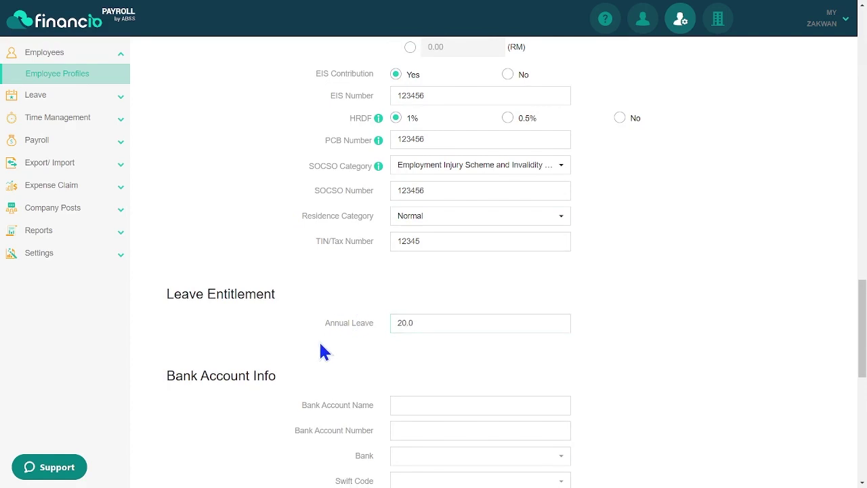
Step: Fill in the bank account holder's name and the account number
scroll(325, 357, down, 1)
scroll(324, 357, down, 2)
click(402, 237)
click(408, 236)
click(403, 259)
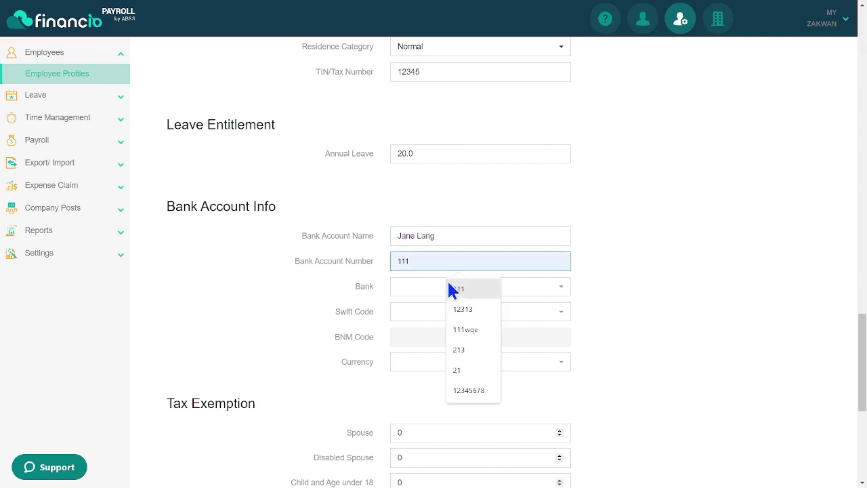
text(12334)
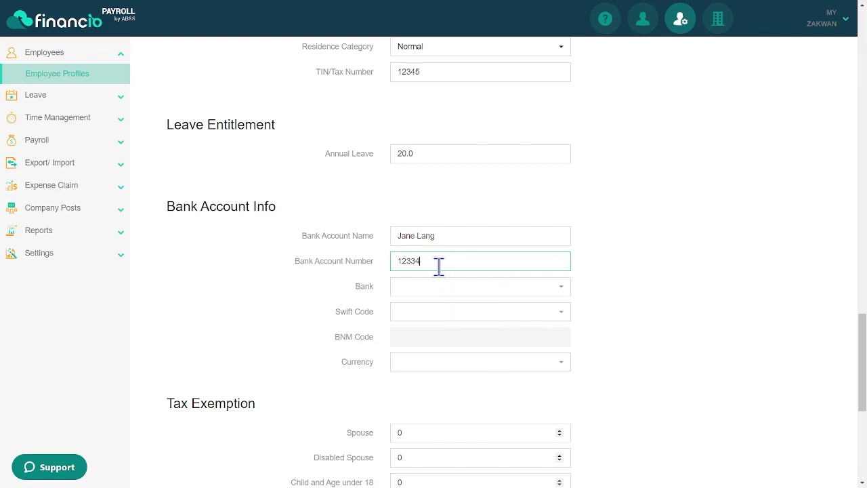
text(56)
Step: Select AFFIN BANK BERHAD as the bank and MYR as the account currency
click(436, 289)
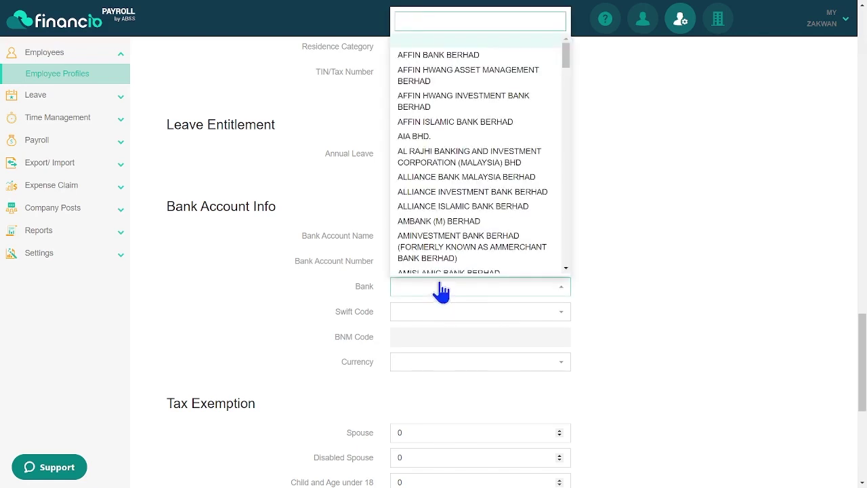
click(467, 55)
scroll(673, 243, down, 1)
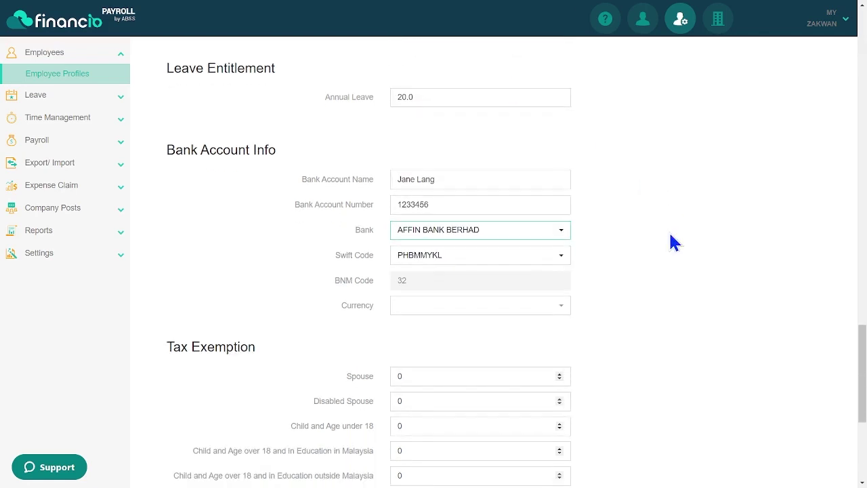
scroll(673, 242, down, 2)
click(550, 194)
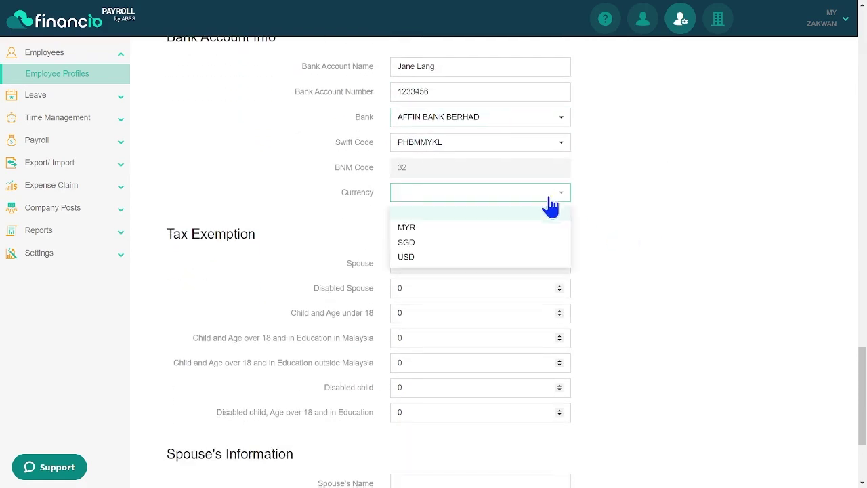
click(517, 229)
scroll(640, 235, down, 1)
scroll(640, 235, down, 2)
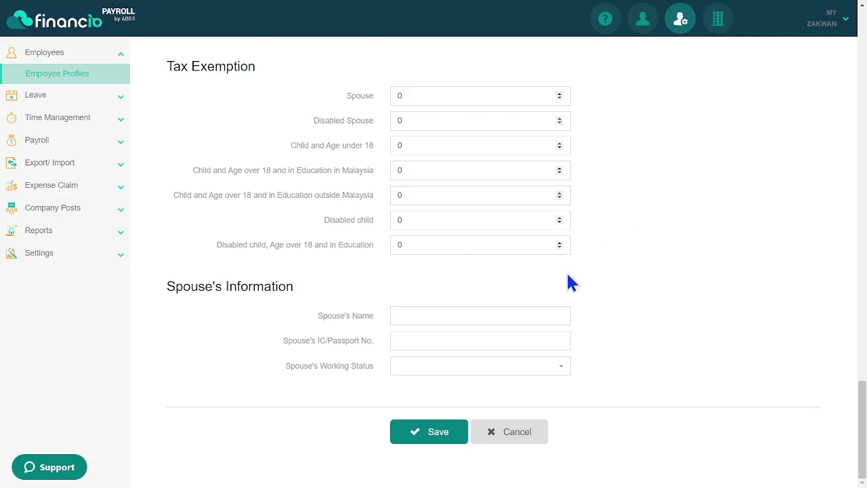
Step: Save the completed new employee profile
click(419, 434)
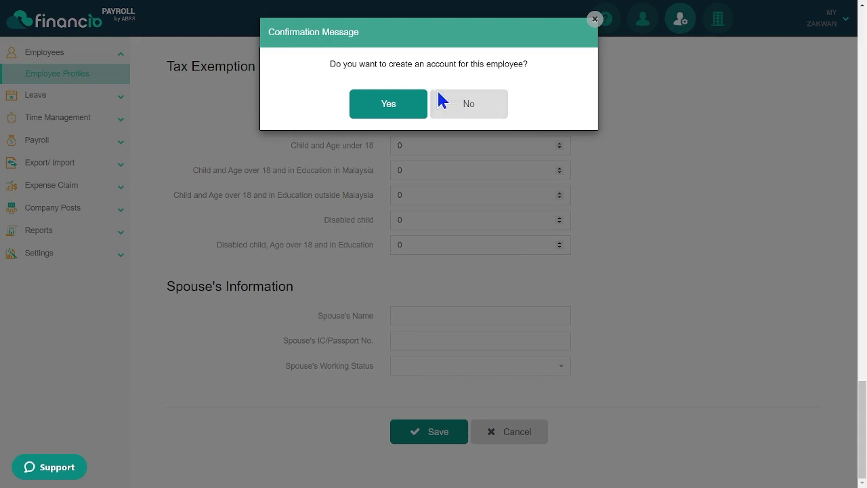
Step: Agree to create the user account, set its password, save, and view the profile details
click(389, 106)
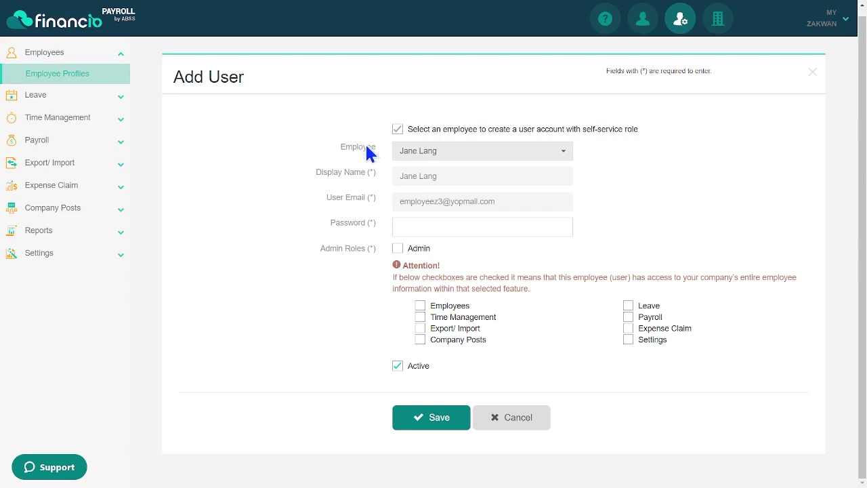
click(417, 227)
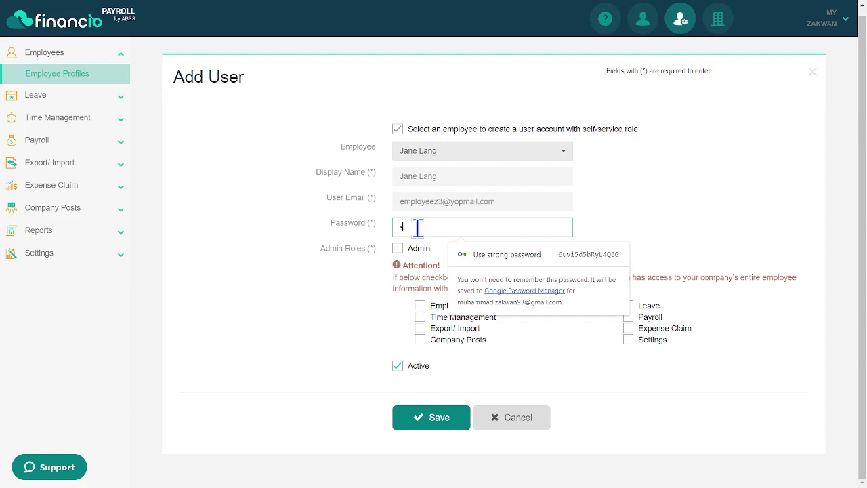
text(a)
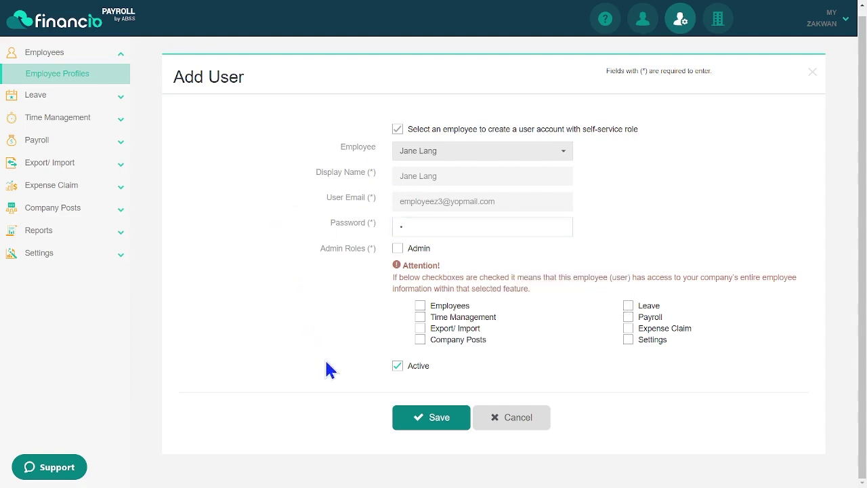
click(447, 423)
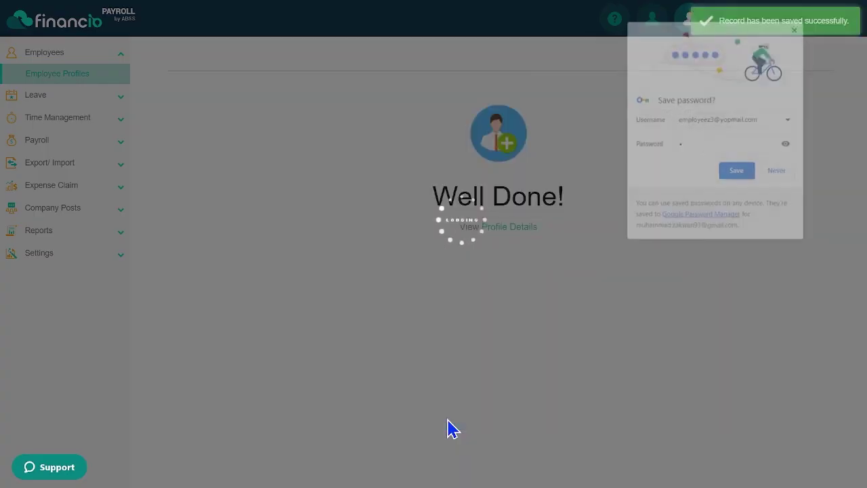
click(513, 227)
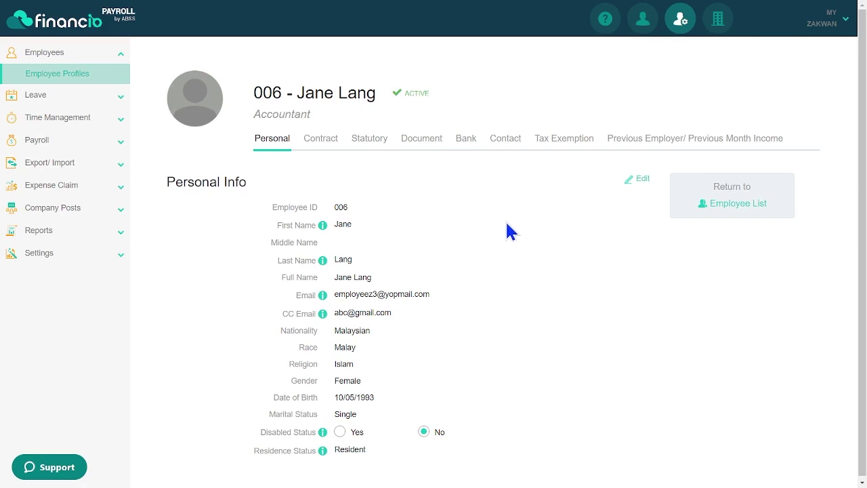
Step: In User Management, add a new user linked to an existing employee chosen from the list
click(79, 256)
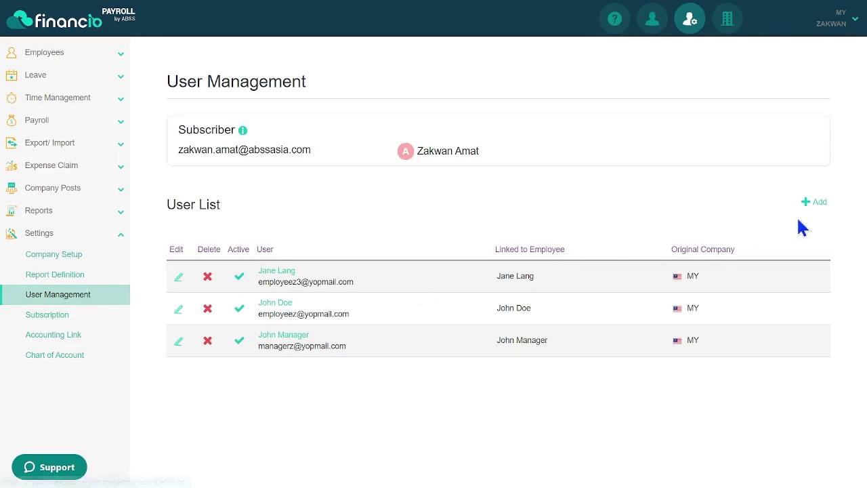
click(812, 208)
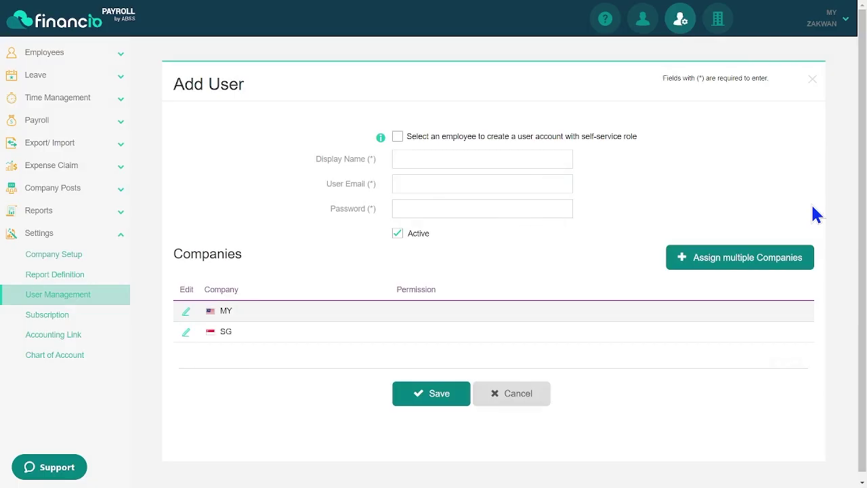
click(397, 136)
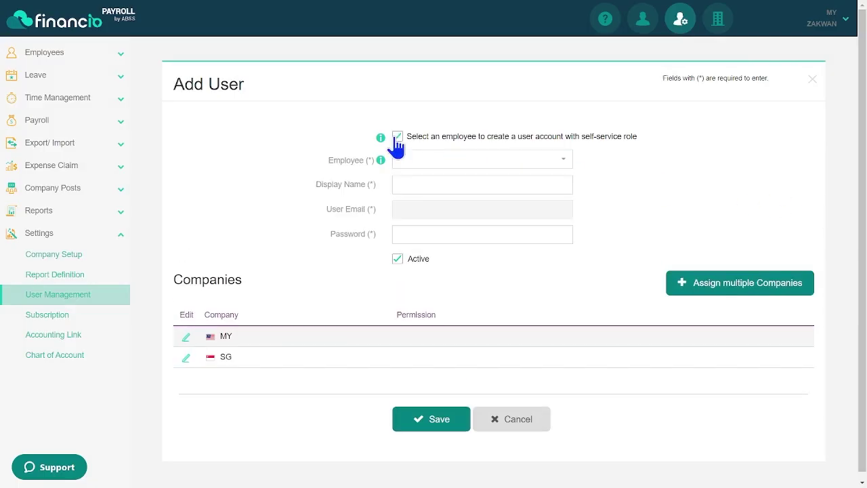
click(466, 160)
click(467, 193)
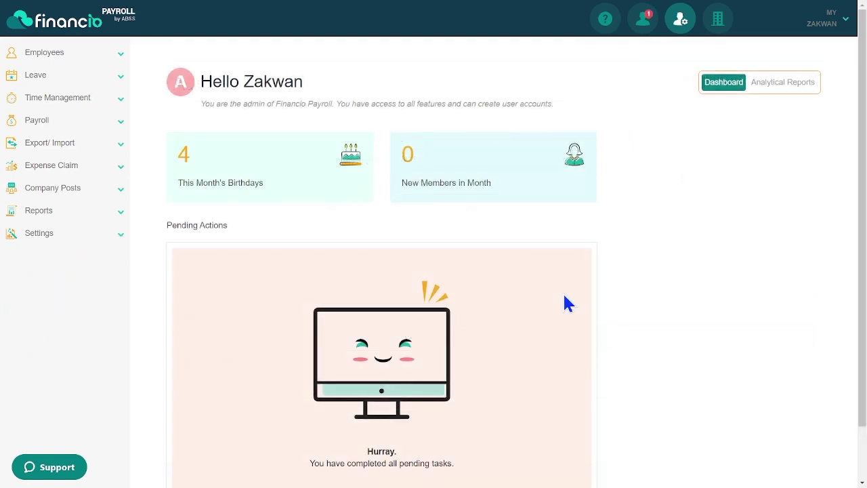
Step: Go to Employees > Employee Profiles and open the newly added employee's profile from the list
click(108, 52)
click(99, 80)
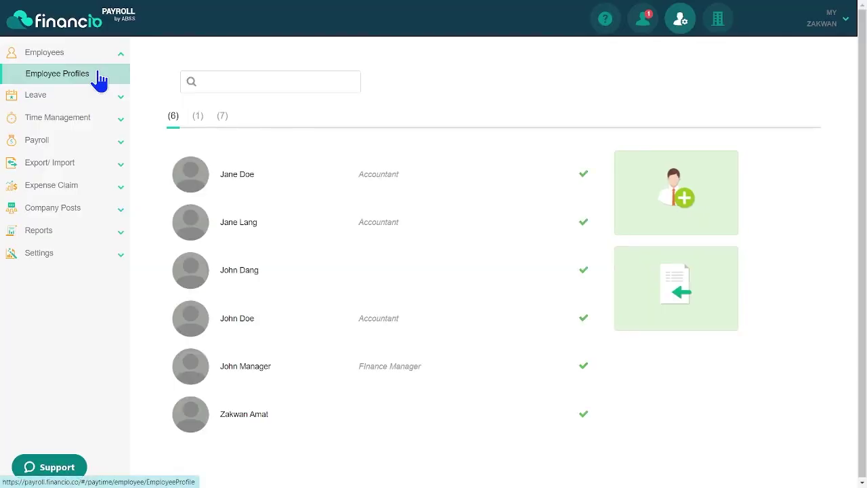
click(296, 250)
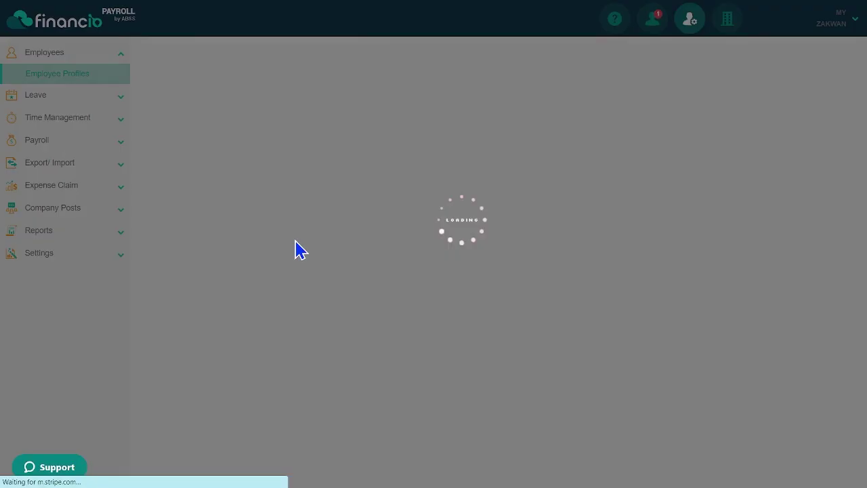